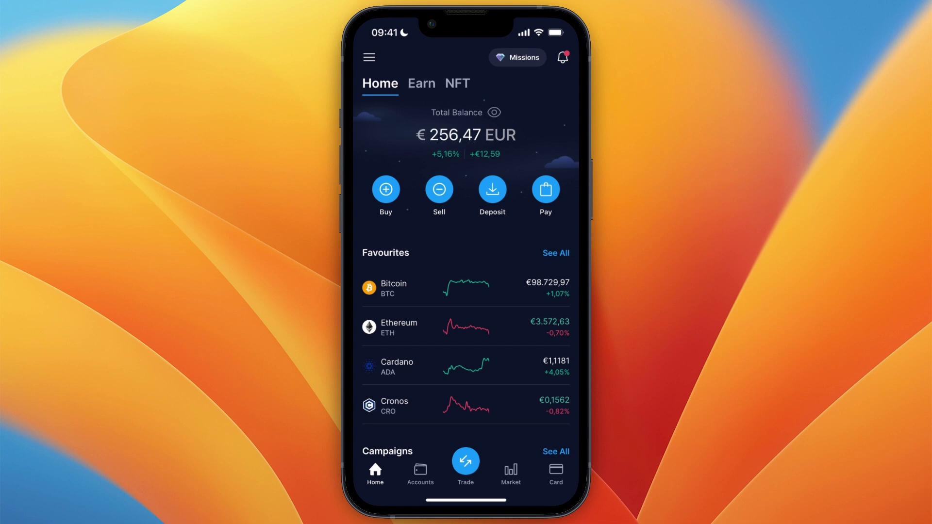
# - Open the Crypto Wallet coin list from the Accounts tab
pyautogui.click(420, 474)
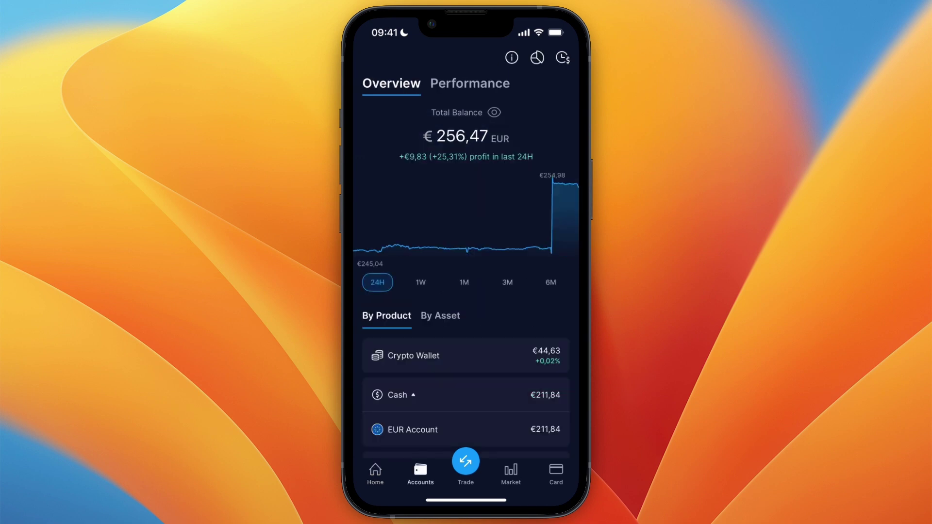
pyautogui.click(412, 355)
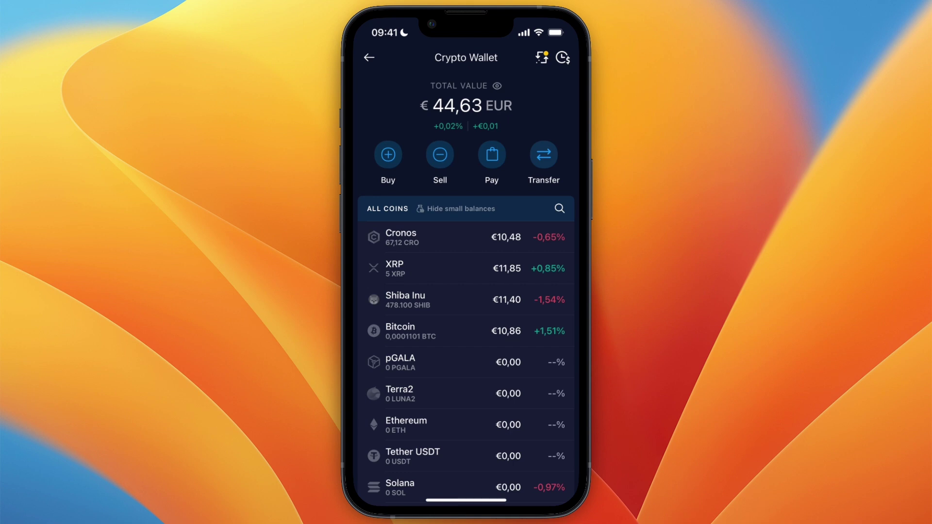
# - Start a Bitcoin withdrawal to an external wallet from the Bitcoin page
pyautogui.click(466, 330)
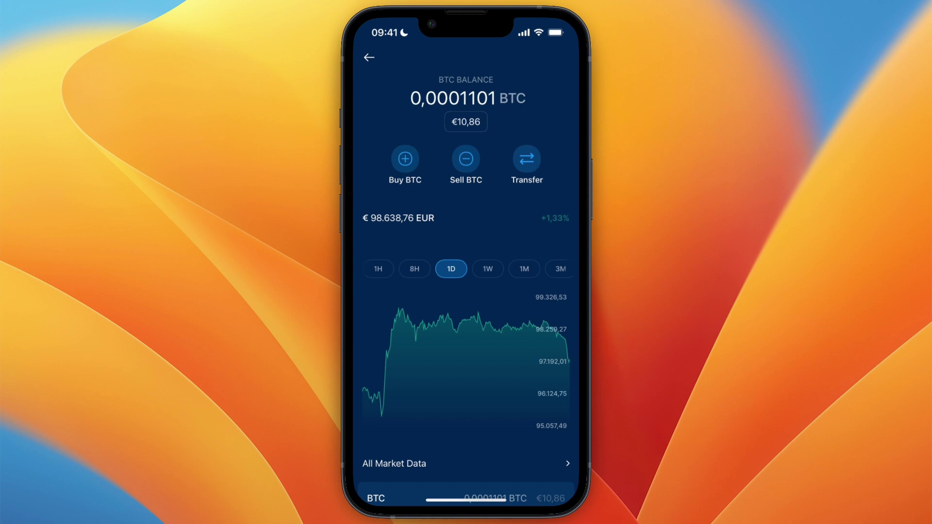
pyautogui.click(527, 160)
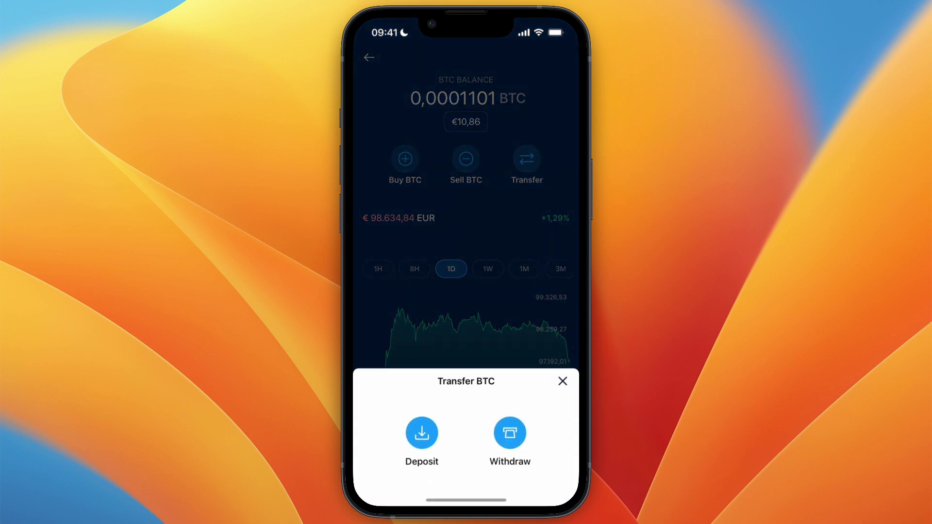
pyautogui.click(510, 431)
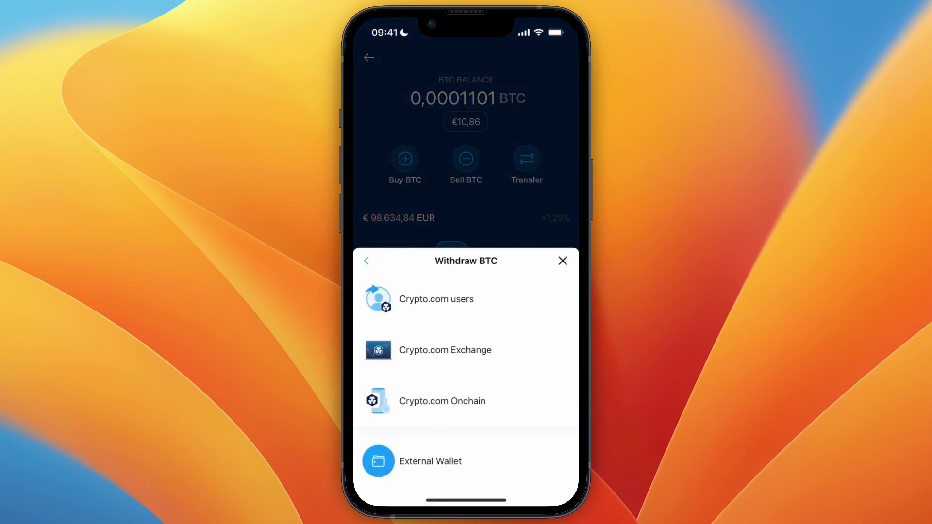
pyautogui.click(431, 461)
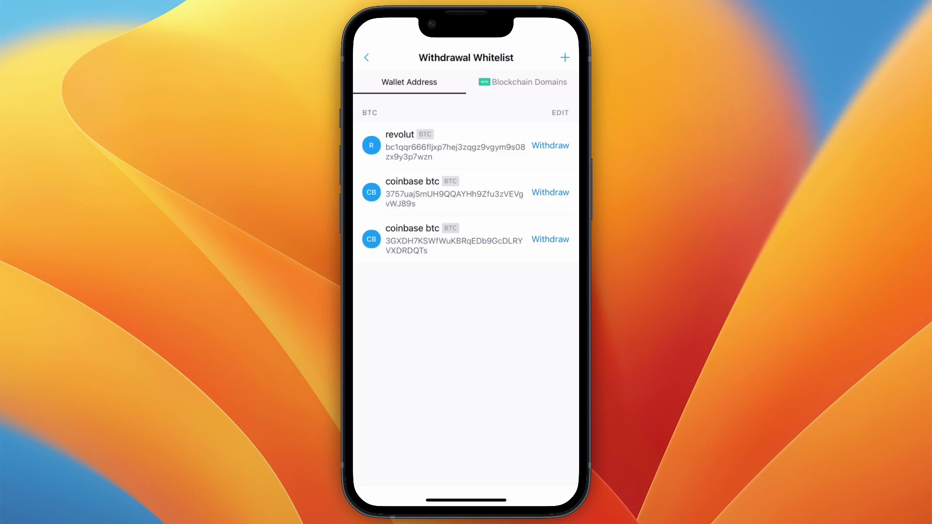
# - Begin adding a plain wallet address to the BTC whitelist, then open Phantom
pyautogui.click(564, 57)
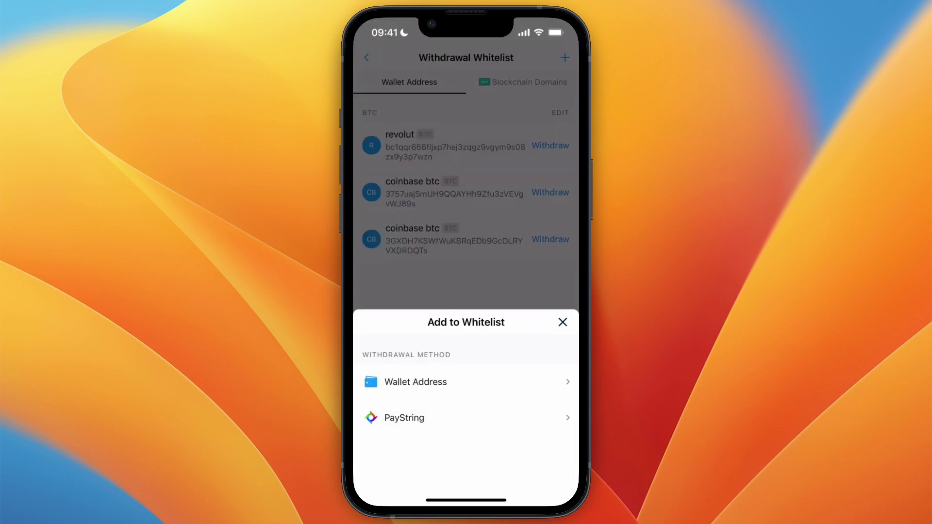
pyautogui.click(415, 382)
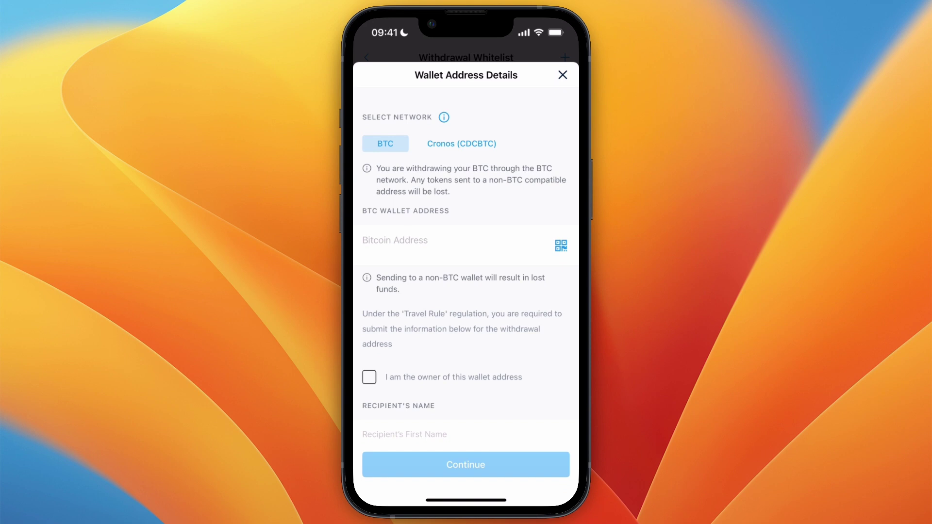
pyautogui.moveTo(466, 499); pyautogui.dragTo(466, 292)
pyautogui.click(441, 73)
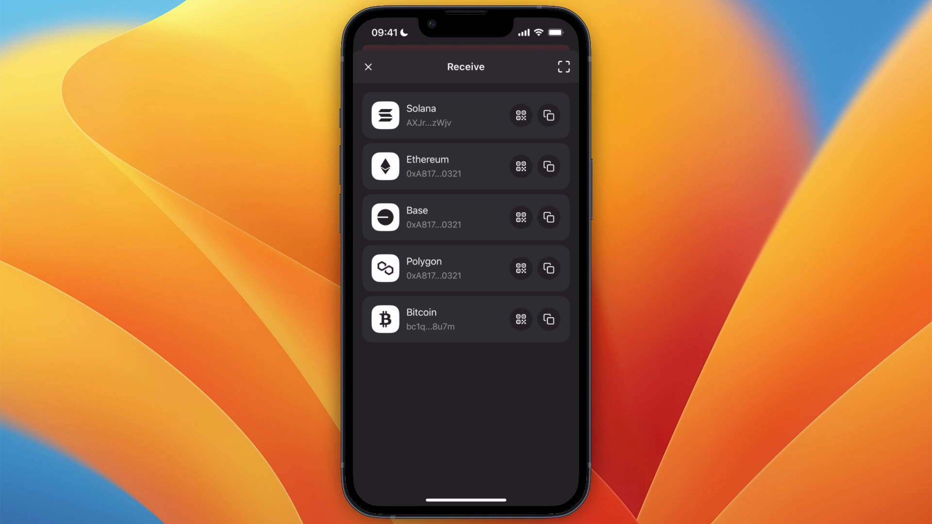
# - Copy Phantom's Bitcoin receive address from the Receive list
pyautogui.click(548, 319)
pyautogui.click(548, 319)
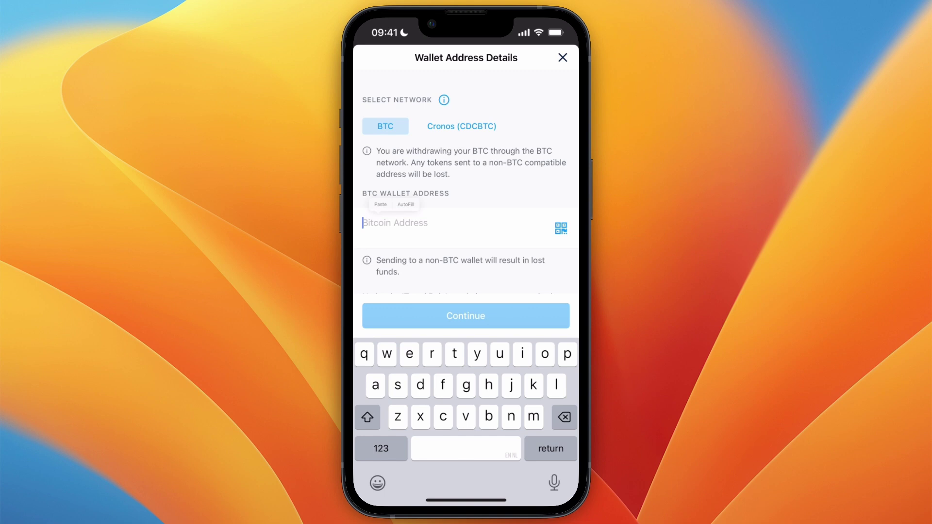
# - Paste the copied Phantom Bitcoin address into the Crypto.com address field
pyautogui.click(379, 223)
pyautogui.click(382, 198)
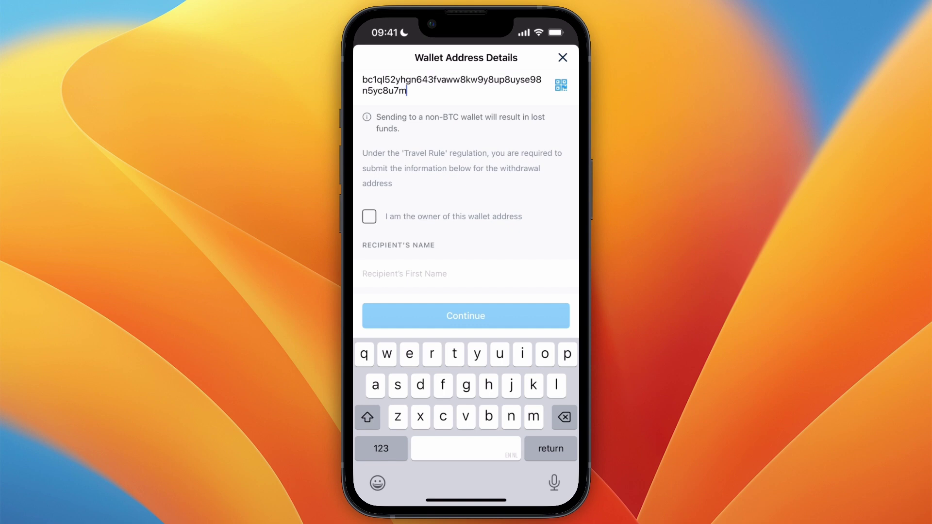
pyautogui.scroll(-3, 466, 182)
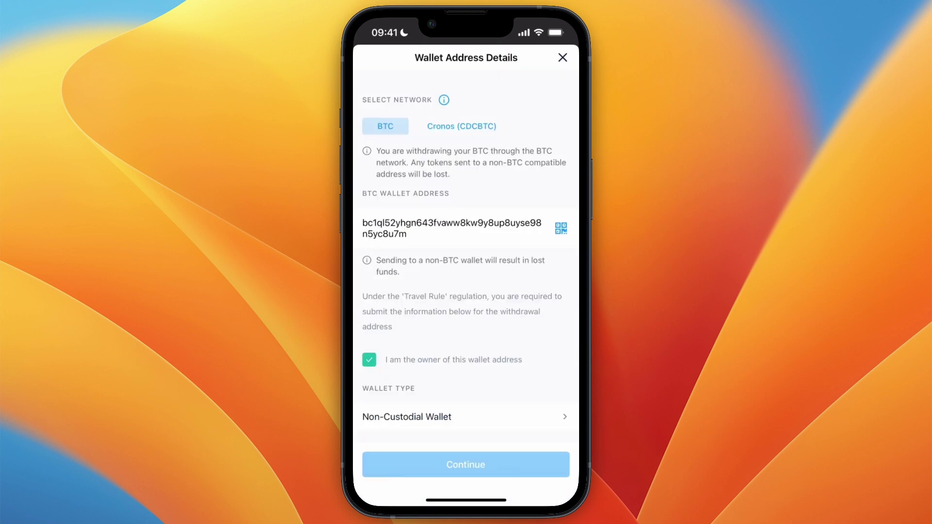
pyautogui.write('p')
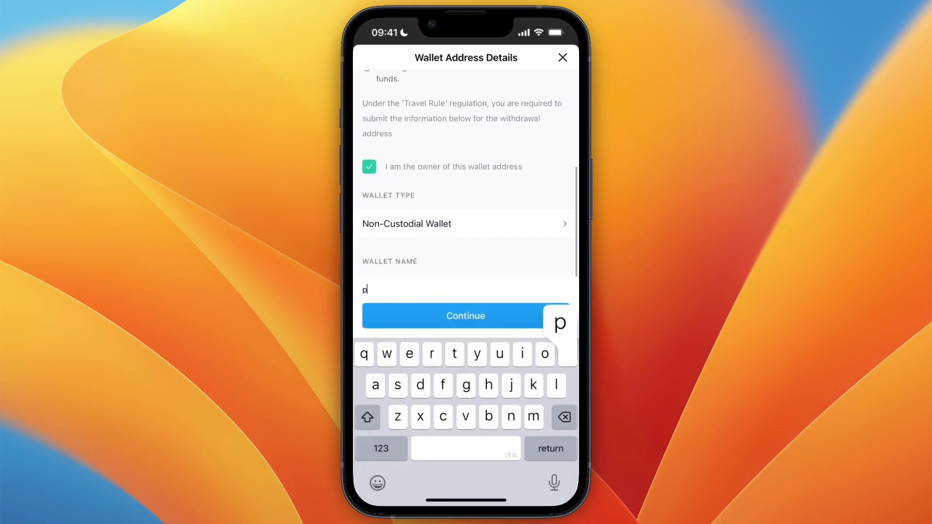
pyautogui.write('hantom ')
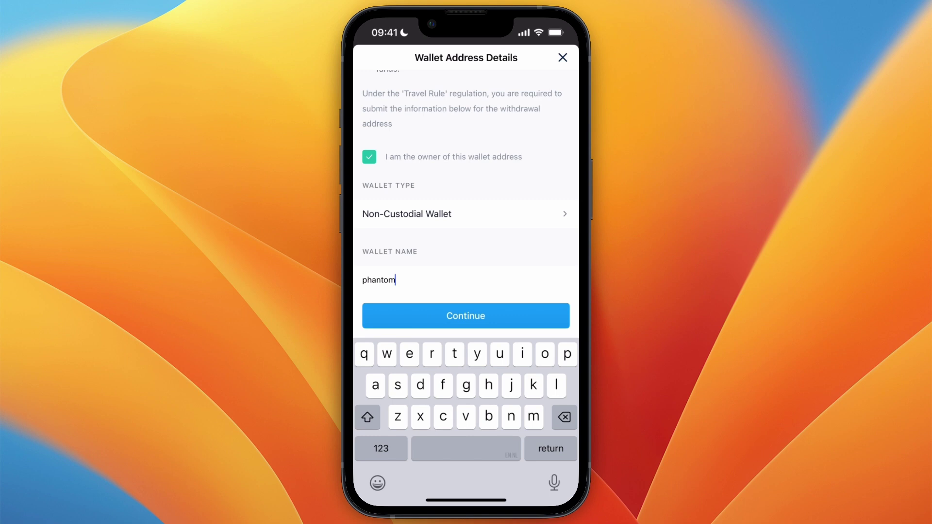
pyautogui.write('btc')
# - Submit the wallet address details and confirm trusting the Phantom address
pyautogui.click(465, 315)
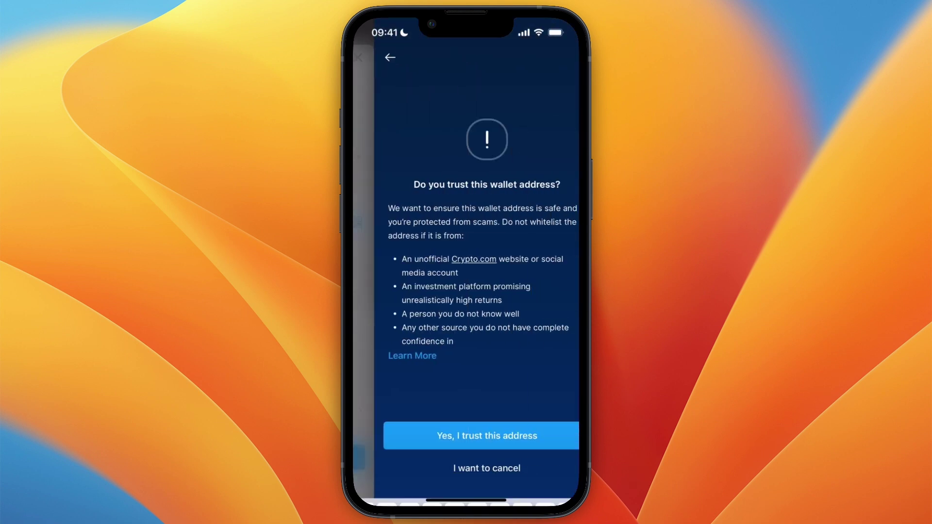
pyautogui.click(465, 269)
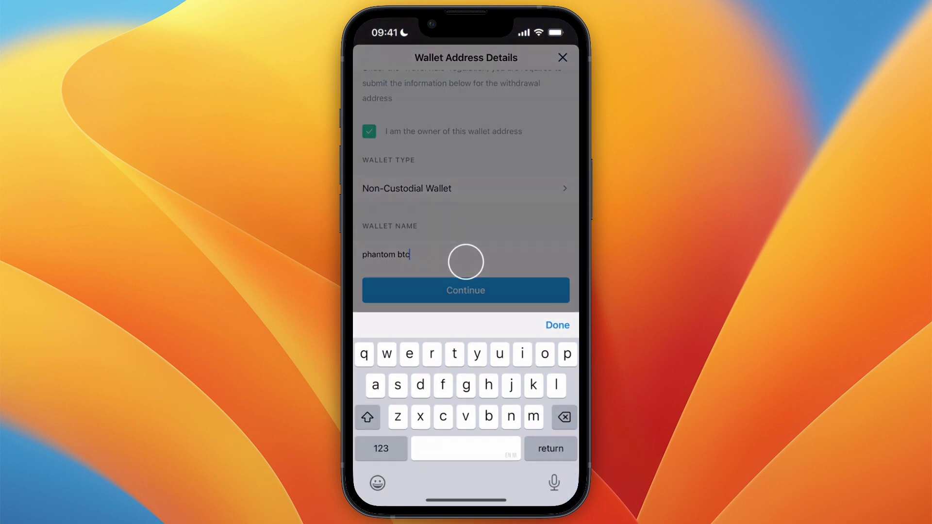
pyautogui.write('11')
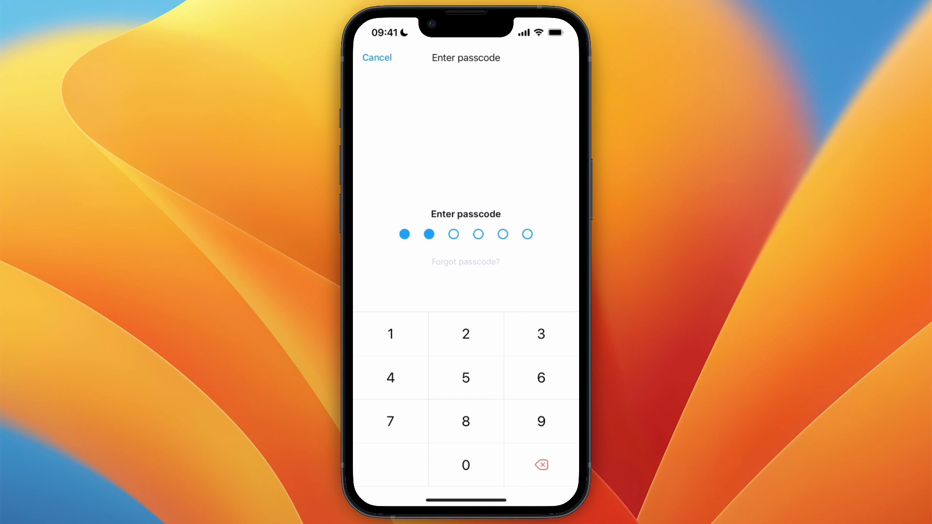
pyautogui.write('1')
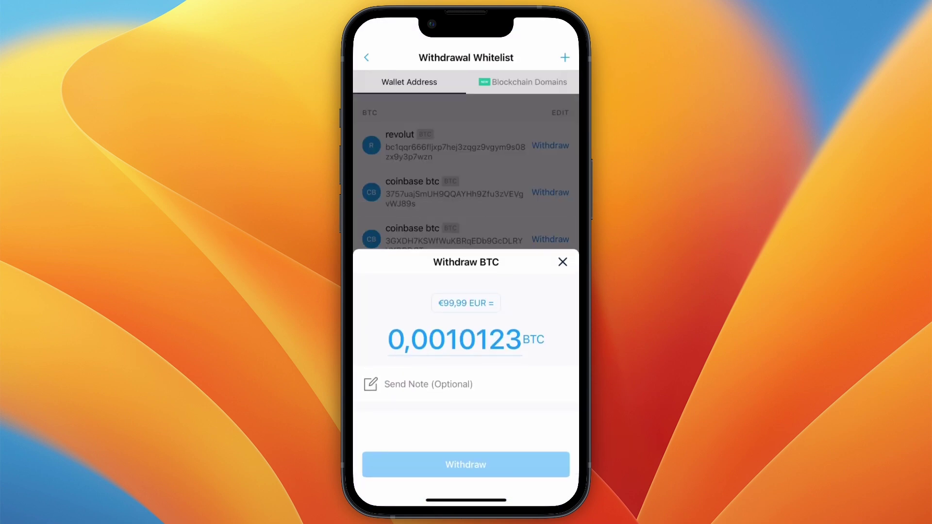
# - Withdraw 0,0001101 BTC and dismiss the 0,0008 BTC minimum-amount warning
pyautogui.press('BackSpace')
pyautogui.press('BackSpace')
pyautogui.press('BackSpace')
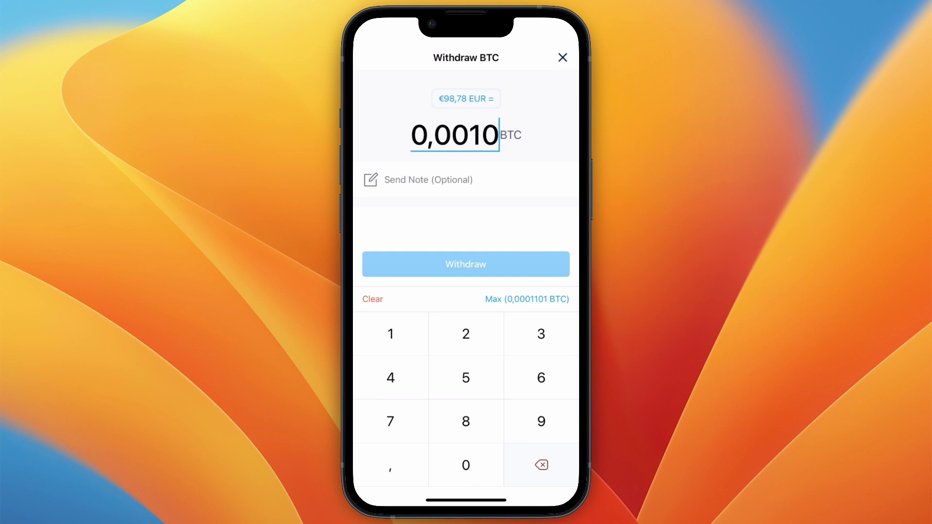
pyautogui.press('BackSpace')
pyautogui.press('BackSpace')
pyautogui.press('BackSpace')
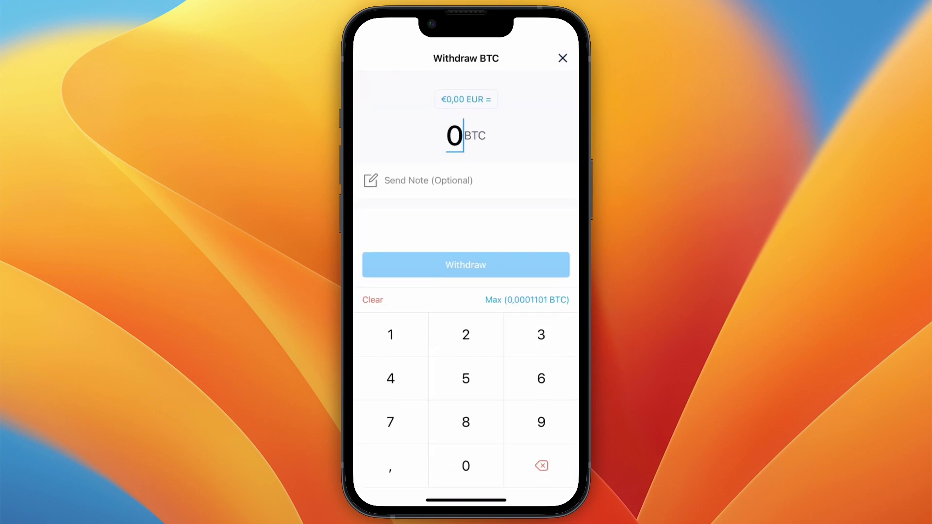
pyautogui.write('0,0001101')
pyautogui.press('Return')
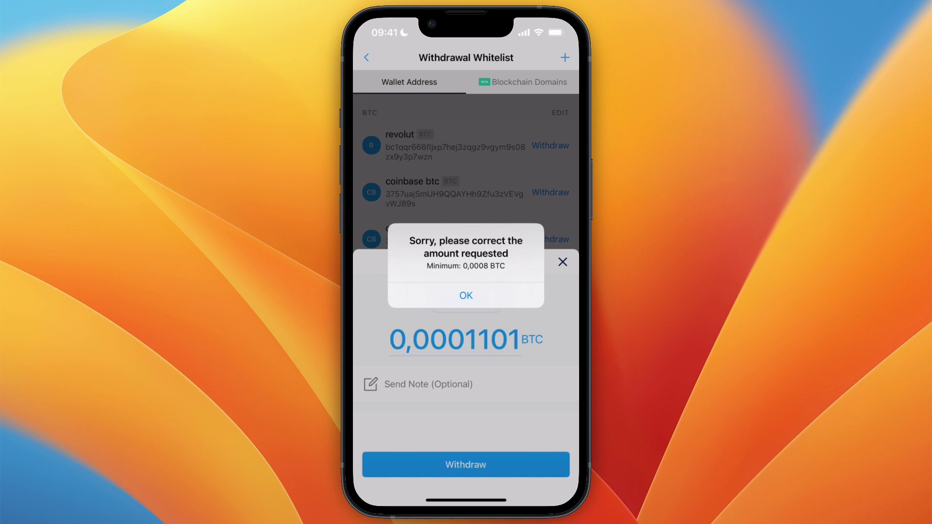
pyautogui.click(466, 295)
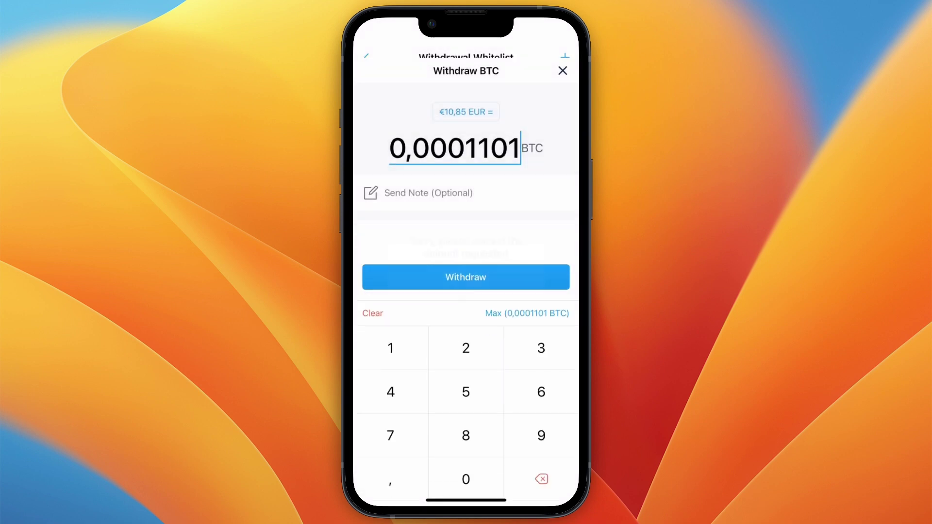